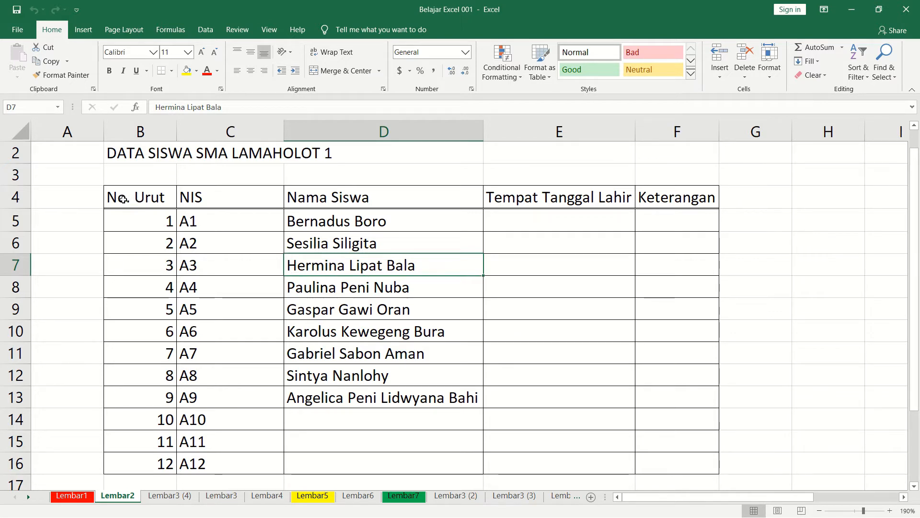
Bold the No. Urut (B4) and NIS (C4) header labels
left_click_drag(122, 199, 556, 201)
left_click_drag(632, 200, 661, 202)
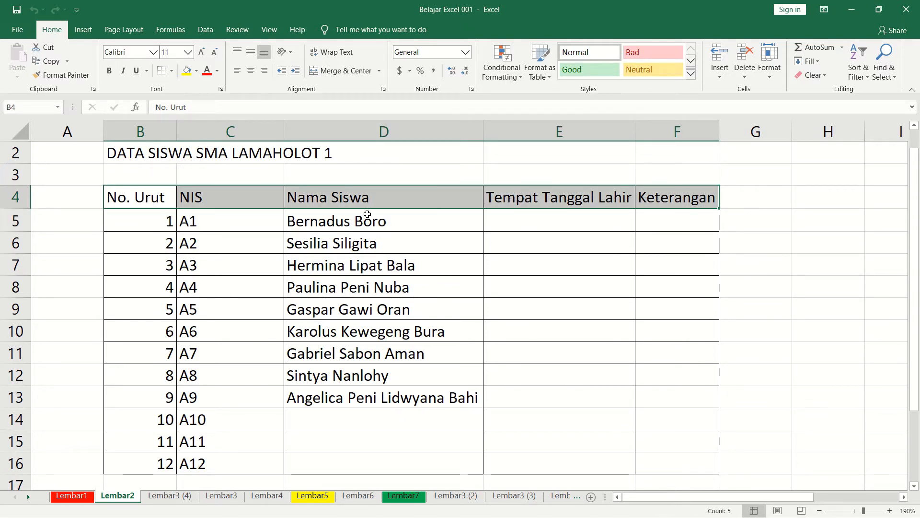
left_click(162, 196)
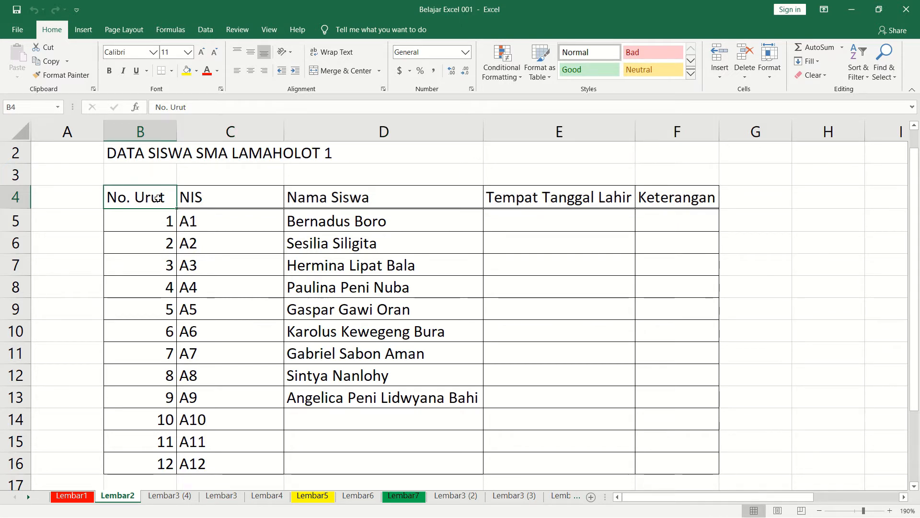
left_click(111, 77)
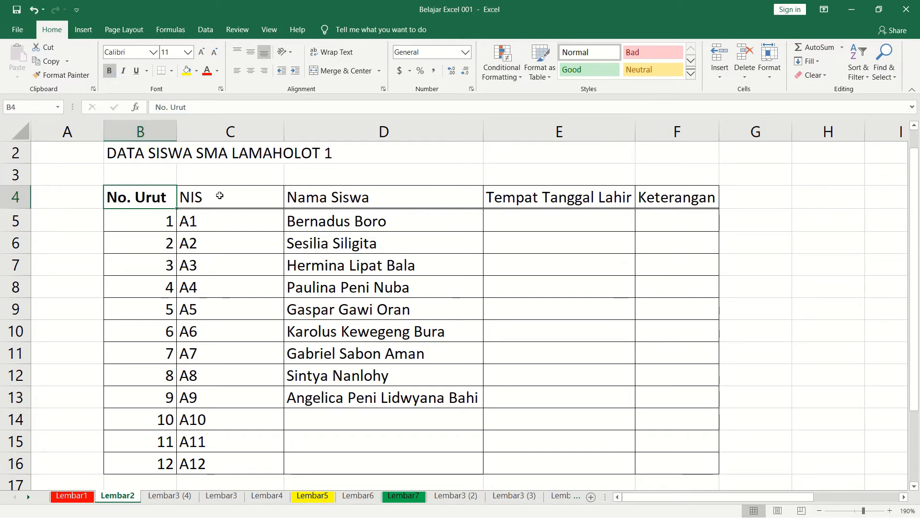
left_click(220, 196)
left_click(109, 71)
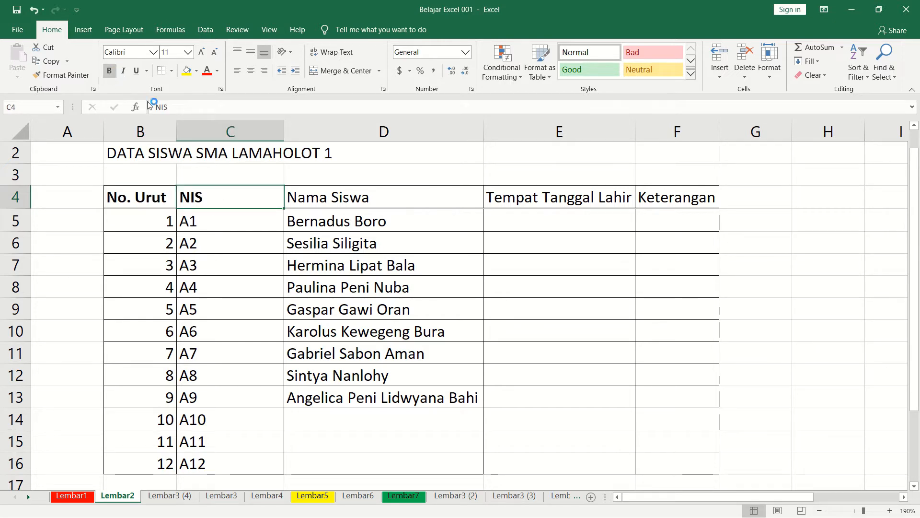
left_click_drag(313, 198, 676, 199)
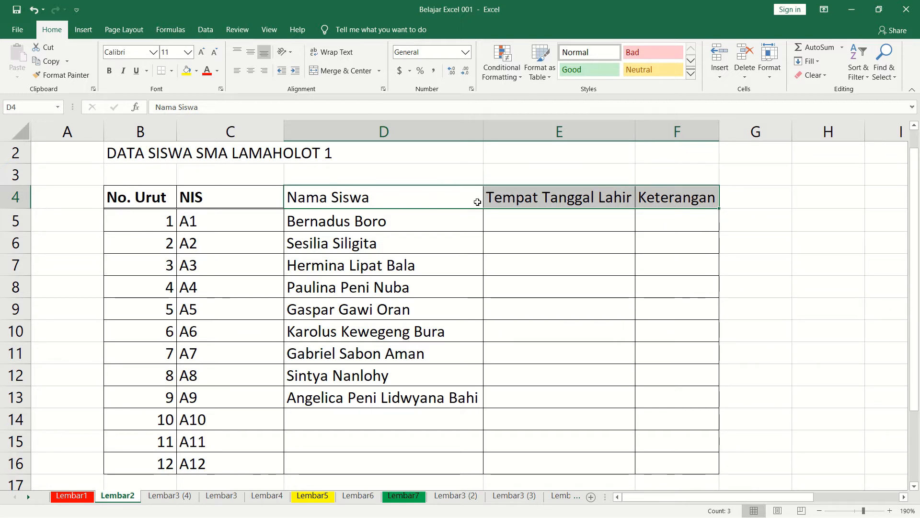
Bold the D4:F4 headers: Nama Siswa, Tempat Tanggal Lahir and Keterangan
left_click(676, 198)
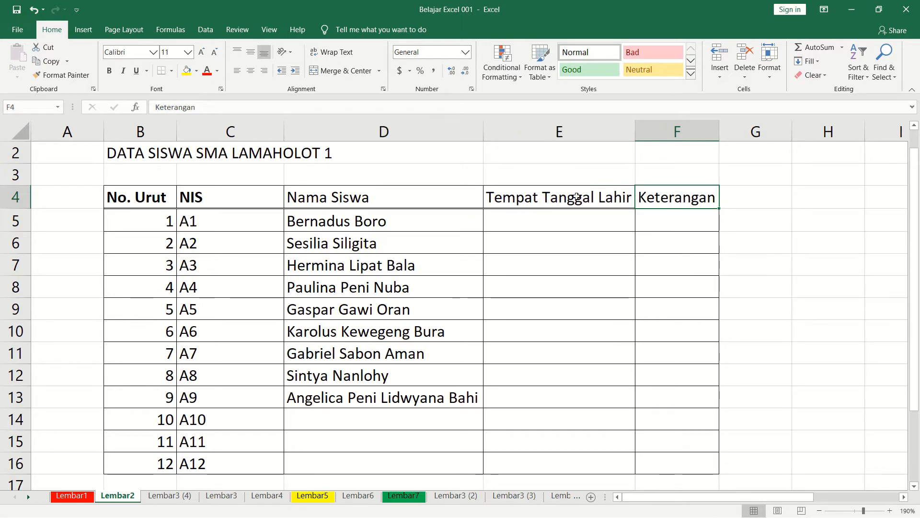
left_click(357, 199)
left_click_drag(460, 205, 579, 205)
left_click_drag(639, 201, 658, 201)
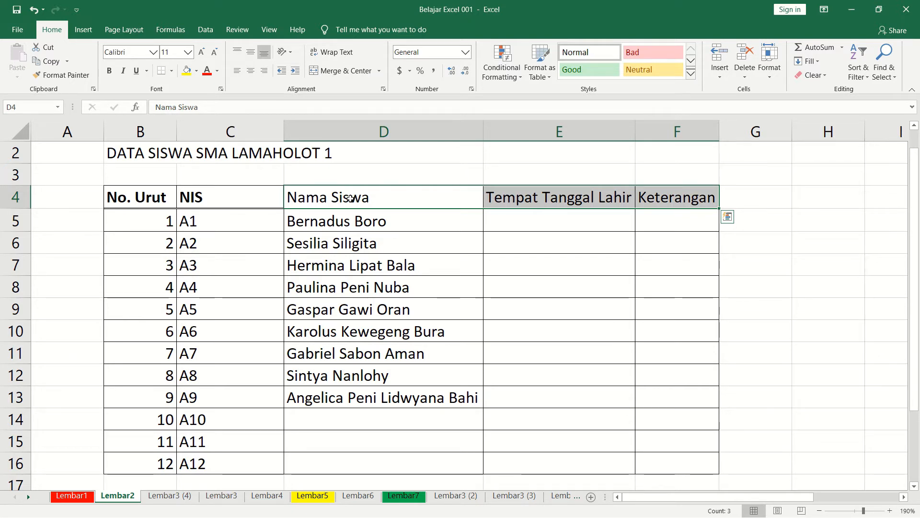
left_click(109, 70)
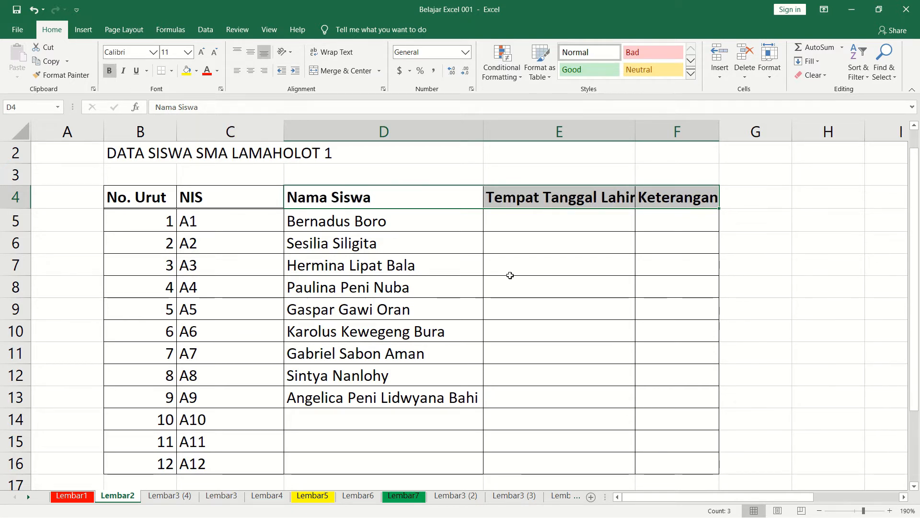
left_click(511, 279)
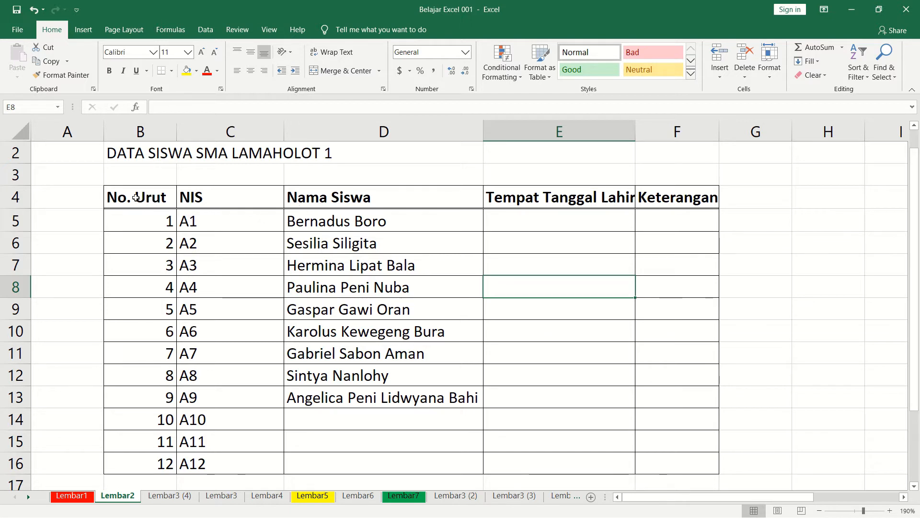
Apply Blue font colour from Standard Colors to the header labels in B4:F4
left_click_drag(137, 197, 686, 199)
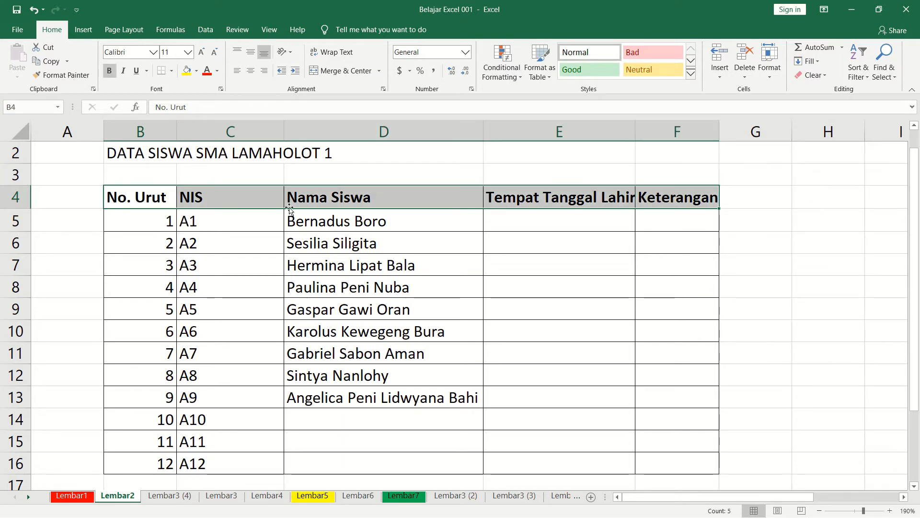
left_click(216, 71)
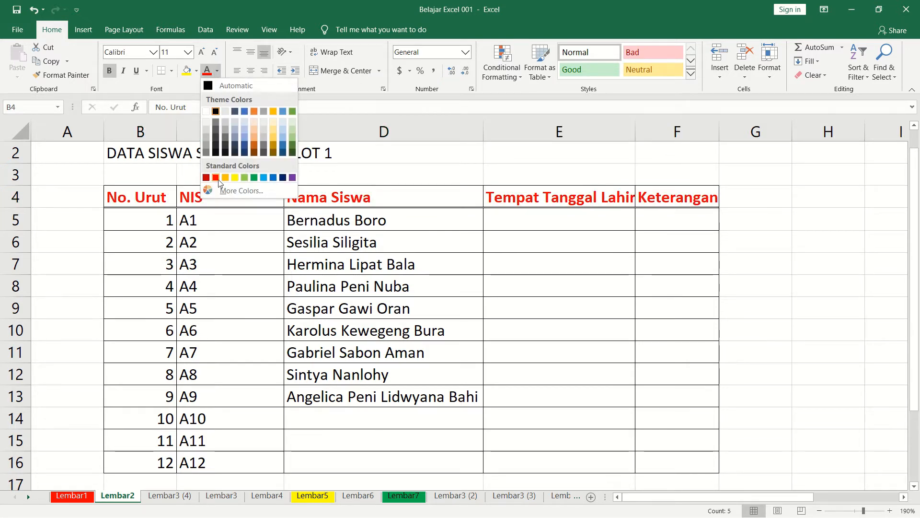
left_click(273, 178)
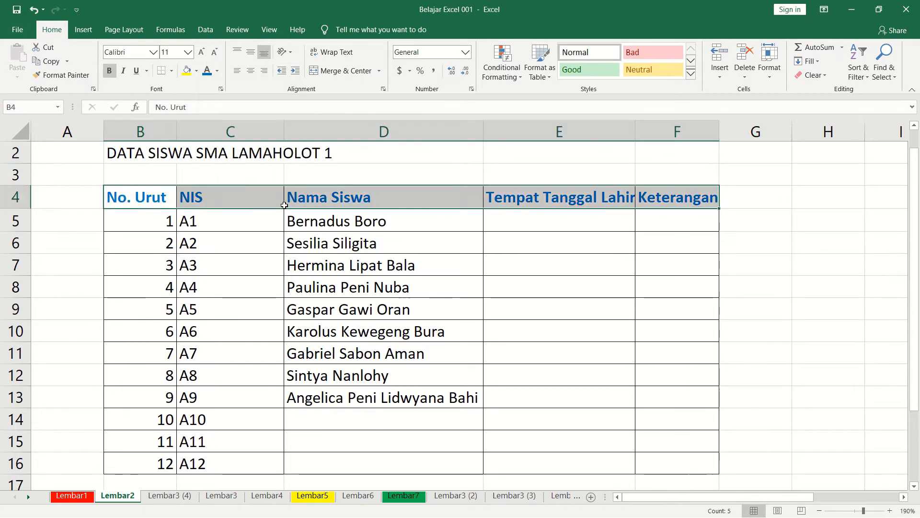
left_click(331, 292)
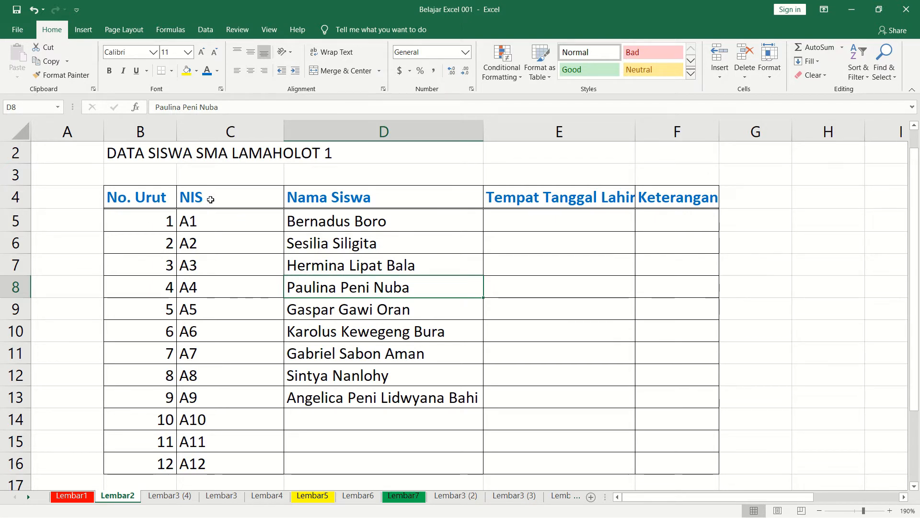
Centre the NIS entries in C4:C16 and narrow column C to fit the A1–A12 codes
left_click_drag(210, 199, 202, 463)
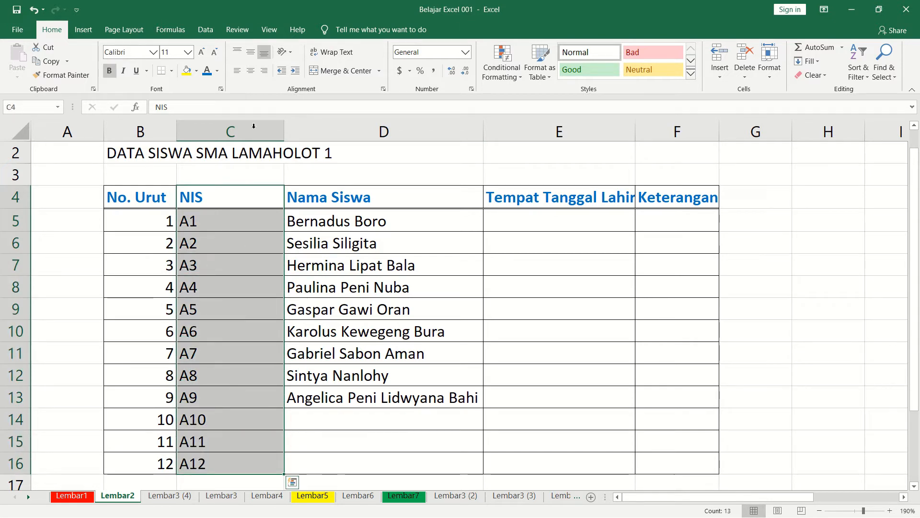
left_click(250, 71)
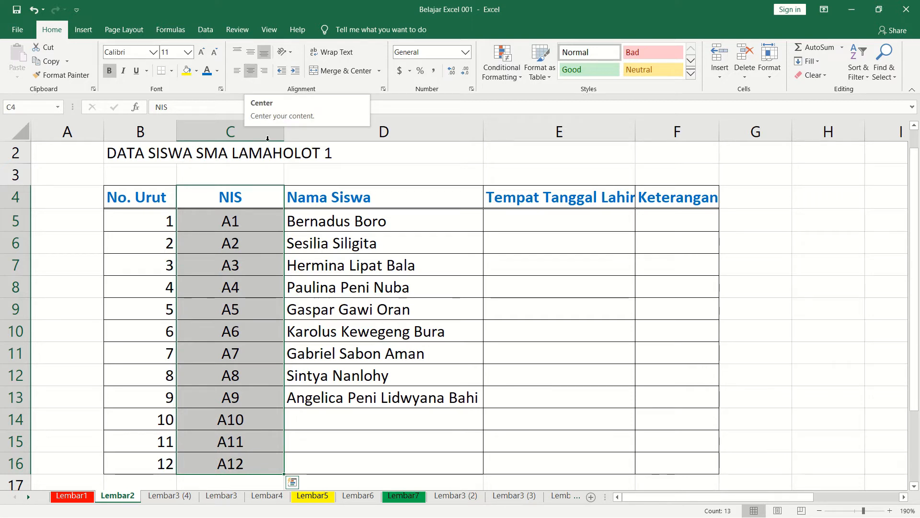
left_click(267, 226)
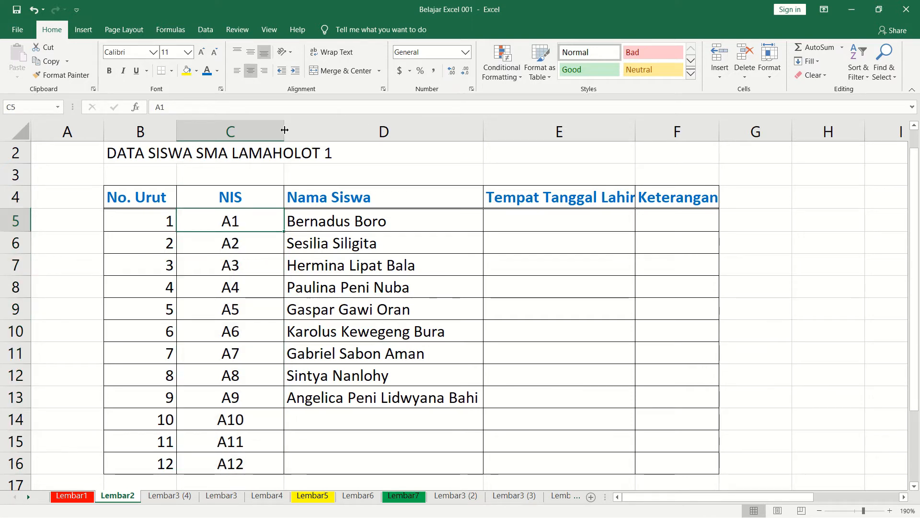
left_click_drag(284, 131, 248, 131)
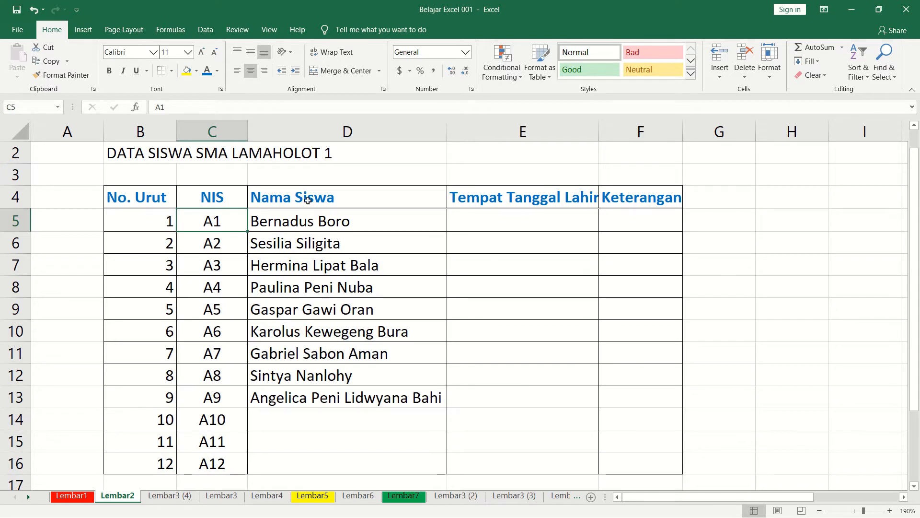
left_click(310, 200)
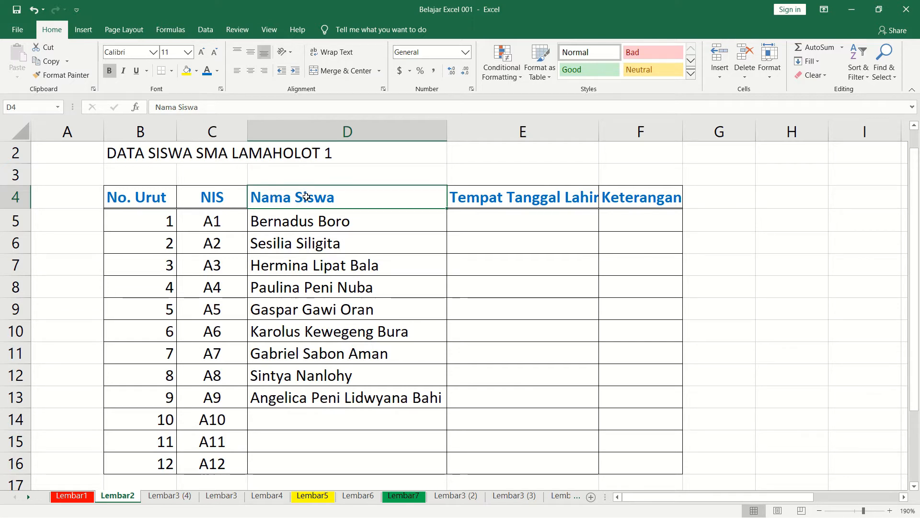
Indent the student names in column D and widen column D
left_click_drag(305, 197, 276, 458)
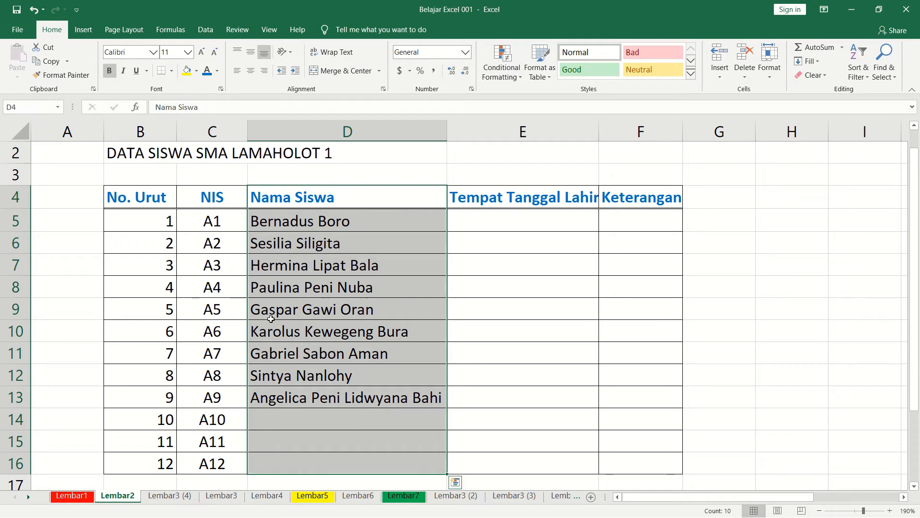
left_click(296, 71)
left_click(257, 255)
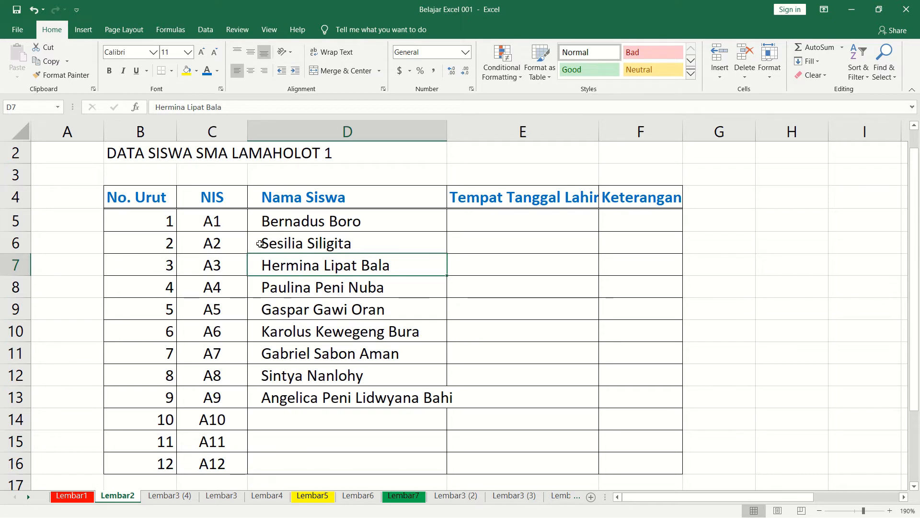
left_click_drag(447, 128, 482, 128)
left_click(373, 304)
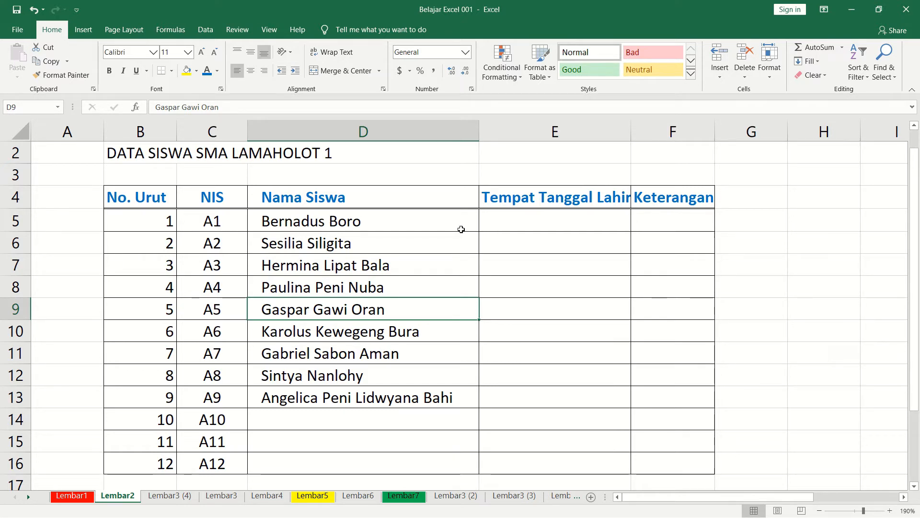
Widen columns E and F so the Tempat Tanggal Lahir and Keterangan headers fit
left_click(568, 220)
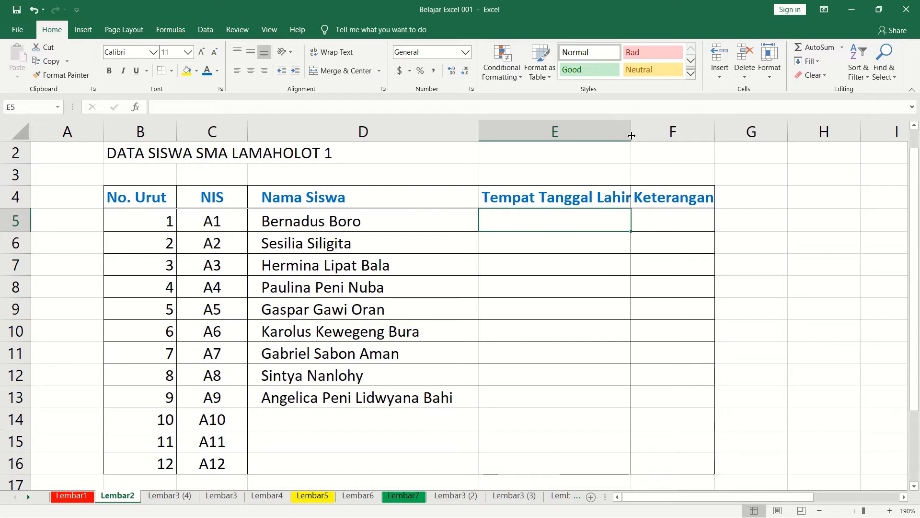
left_click_drag(631, 133, 654, 139)
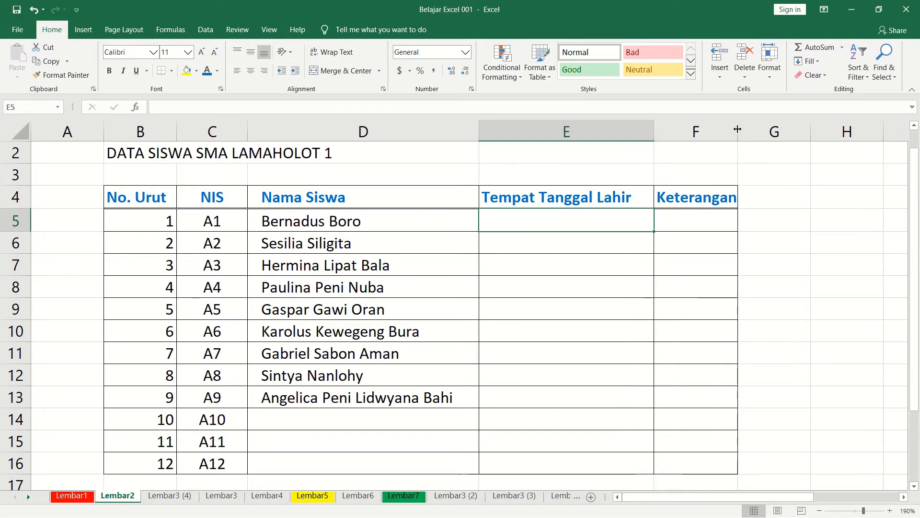
left_click_drag(738, 132, 745, 133)
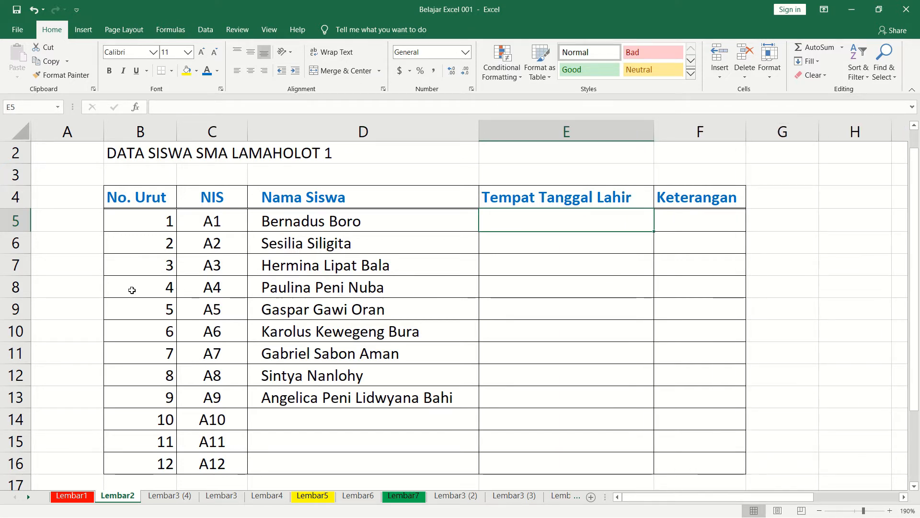
left_click_drag(164, 221, 166, 464)
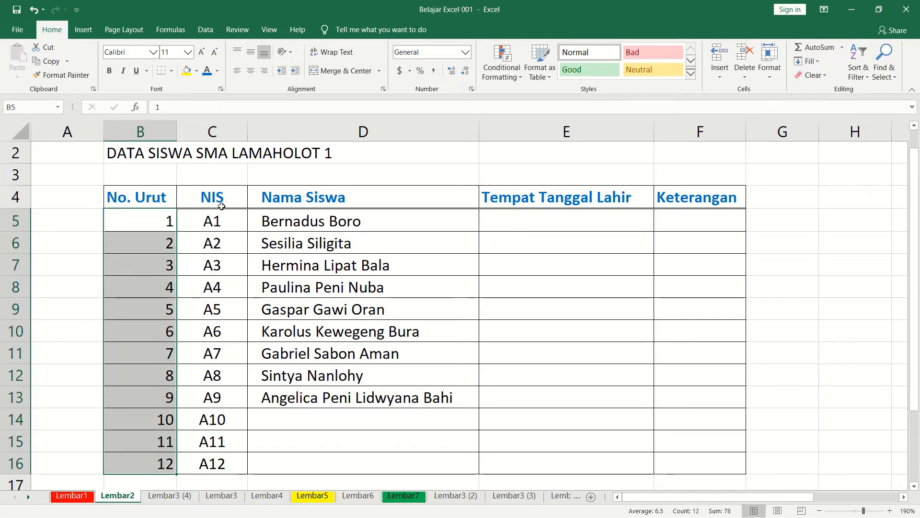
Centre the No. Urut header and the numbers 1–12 in B4:B16
left_click_drag(133, 204, 143, 458)
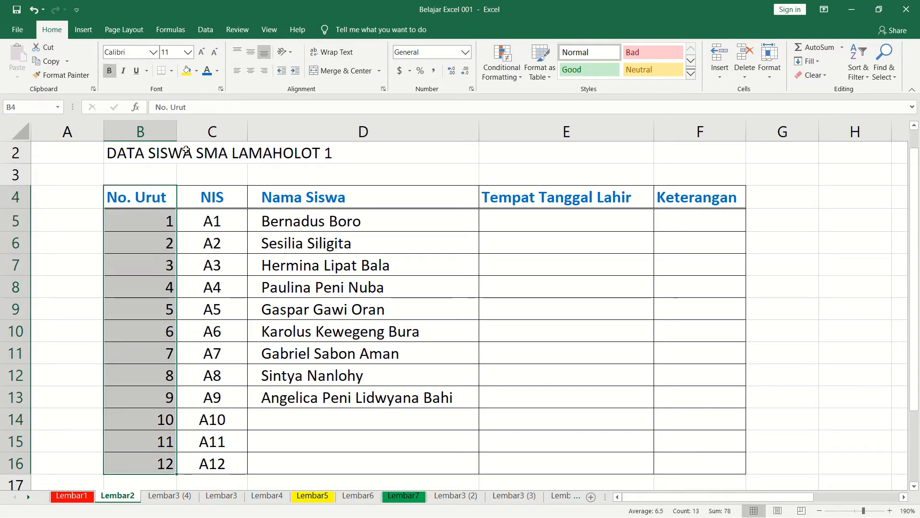
left_click(255, 75)
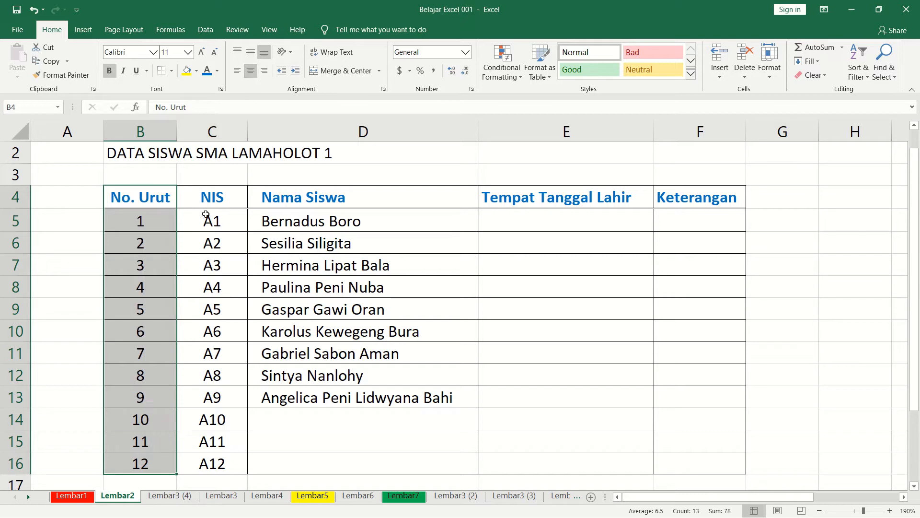
left_click(159, 223)
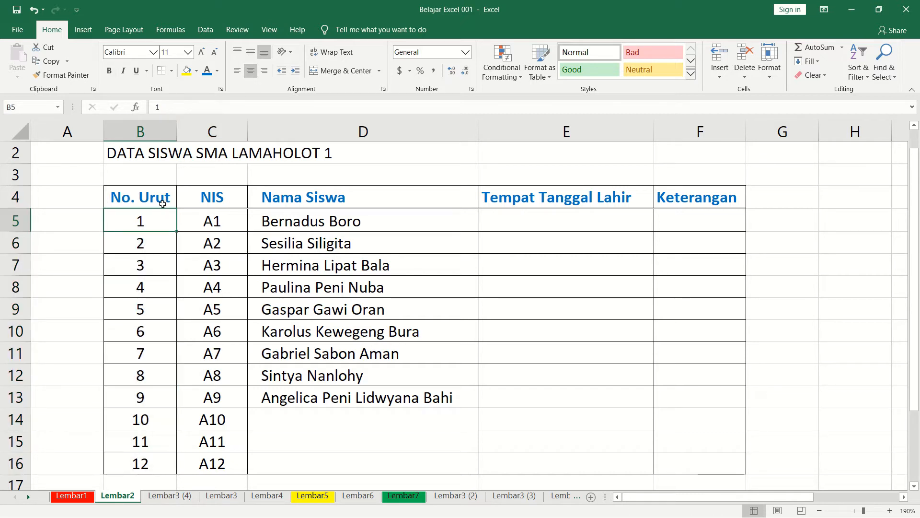
Resize column B so the full No. Urut header shows
left_click(163, 204)
left_click_drag(177, 129, 146, 136)
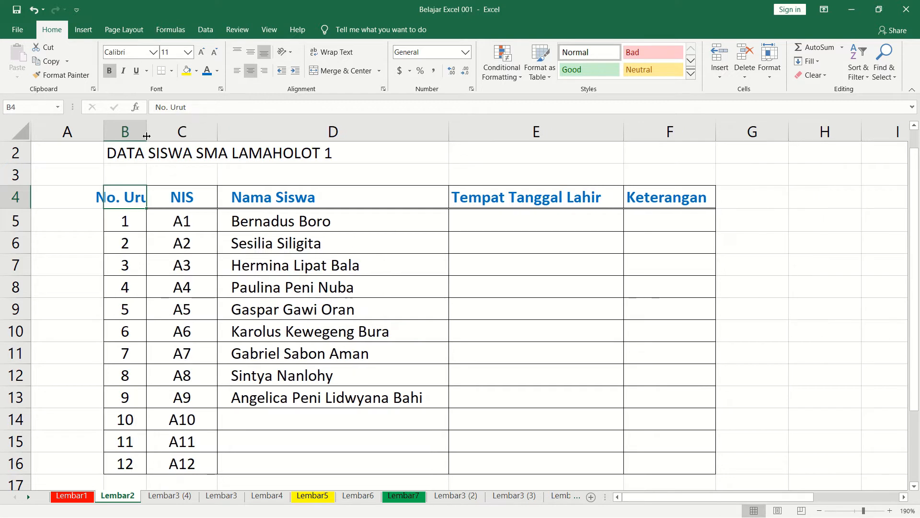
left_click(122, 196)
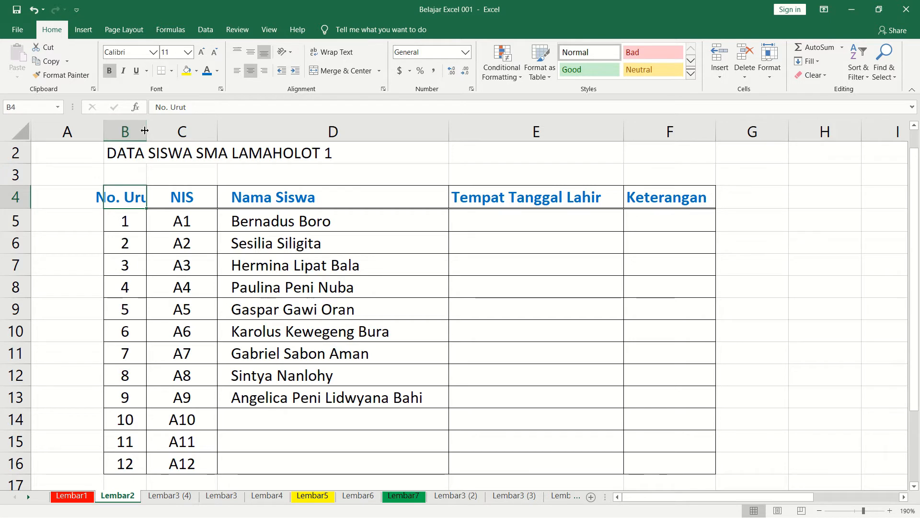
left_click_drag(146, 131, 173, 142)
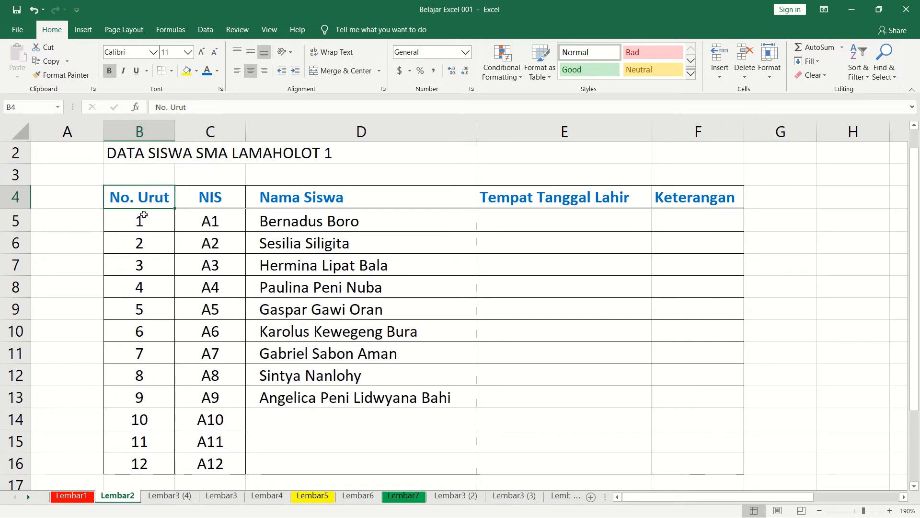
left_click_drag(143, 218, 145, 245)
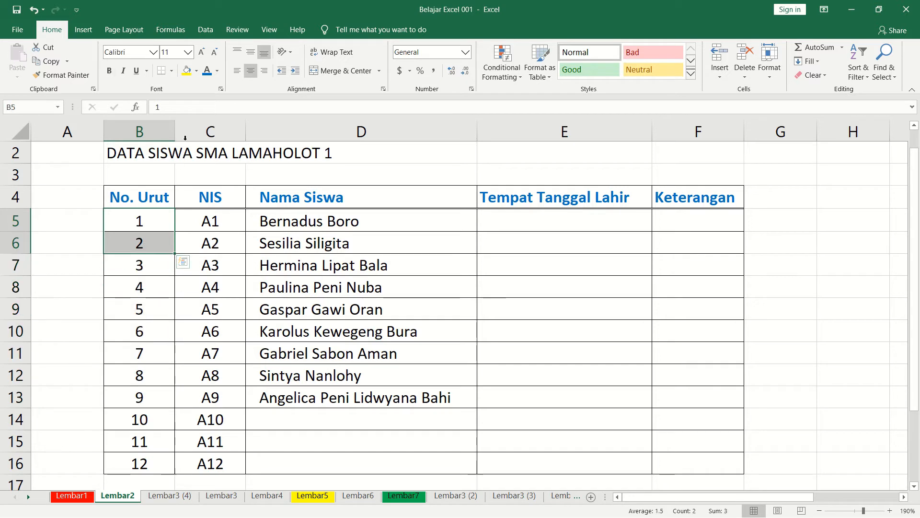
Narrow column B and wrap the No. Urut header in B4 onto two lines
left_click_drag(175, 133, 149, 149)
left_click(126, 199)
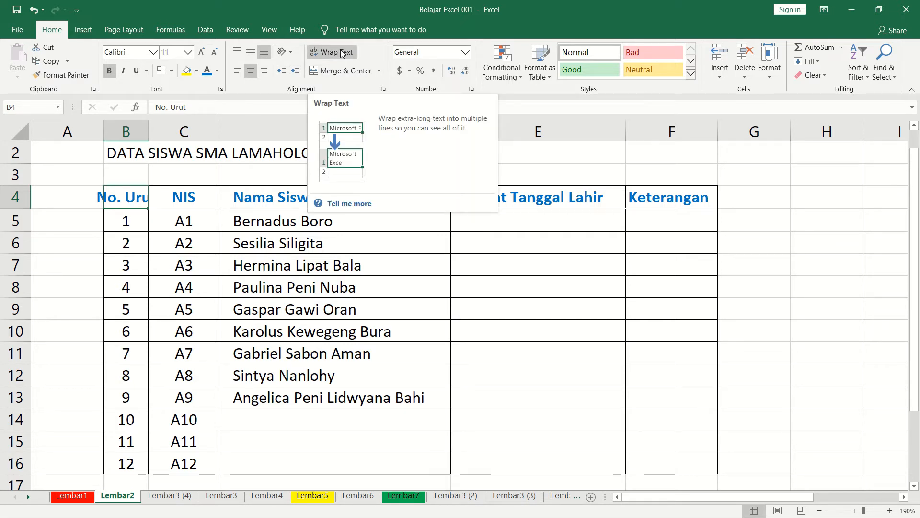
left_click(326, 54)
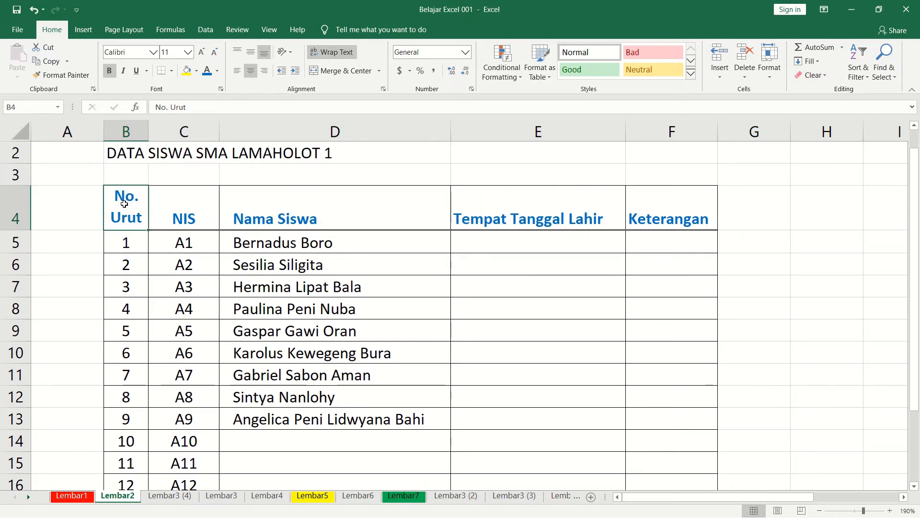
Widen columns E and F slightly, bringing column F to 11.00 (106 pixels)
left_click(124, 245)
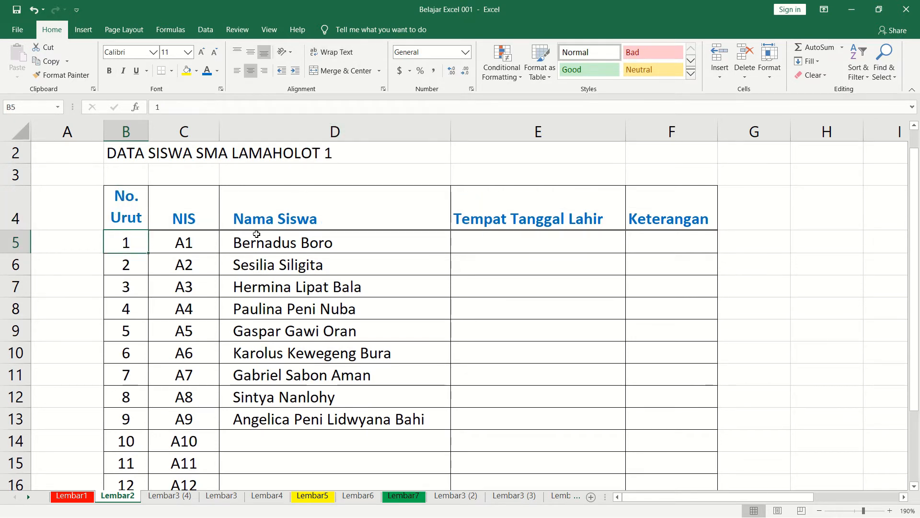
left_click(379, 246)
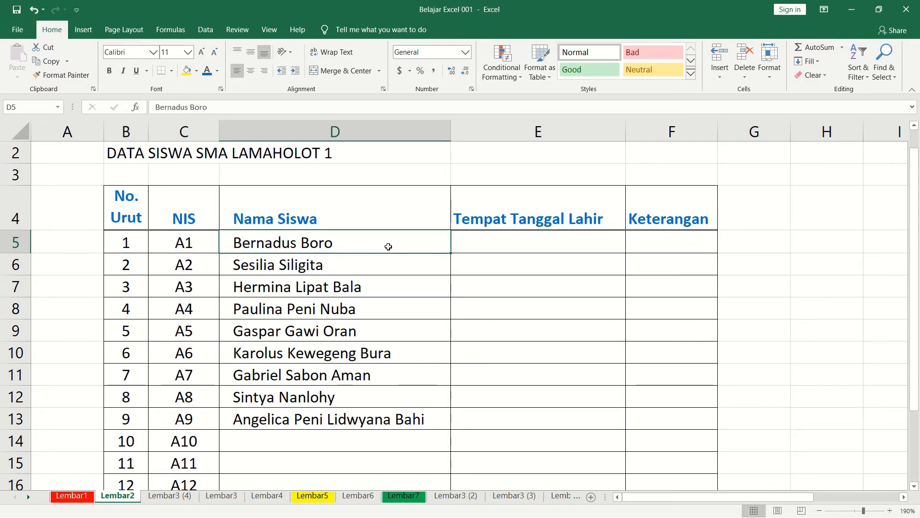
scroll(388, 245, "down", 1)
scroll(489, 210, "up", 1)
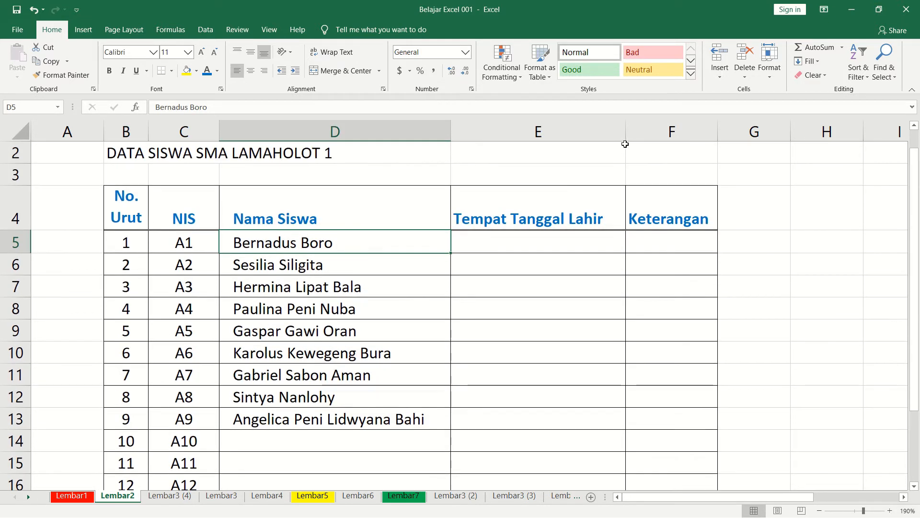
left_click_drag(625, 134, 629, 134)
left_click_drag(721, 132, 725, 132)
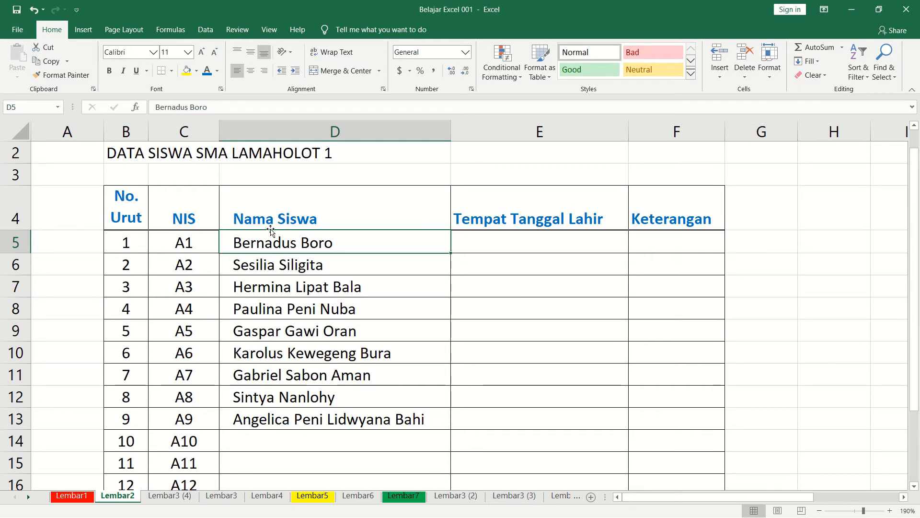
left_click_drag(117, 213, 633, 210)
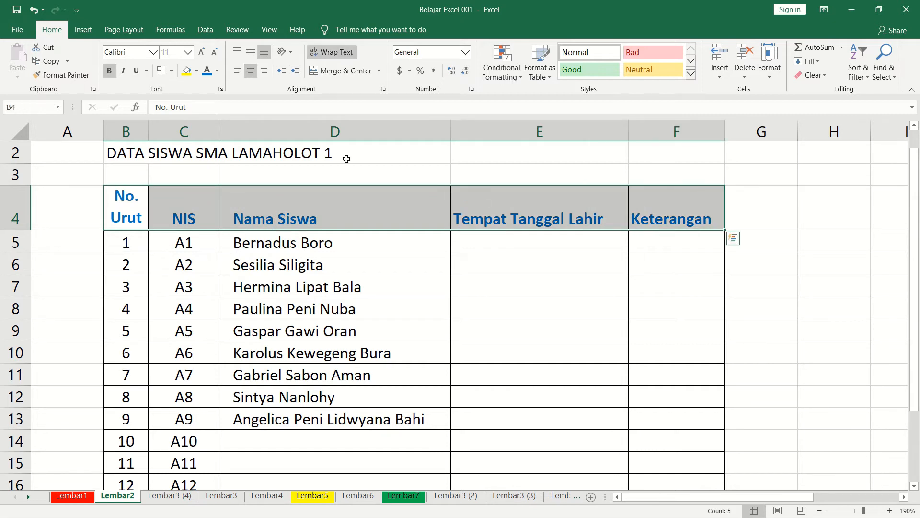
Fill the header row B4:F4 with White, Background 1, Darker 50% grey
left_click(197, 71)
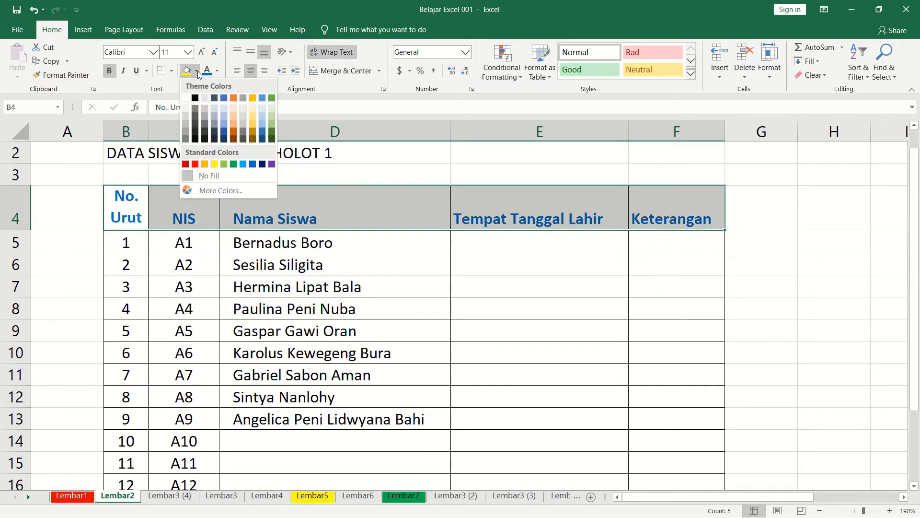
left_click(189, 115)
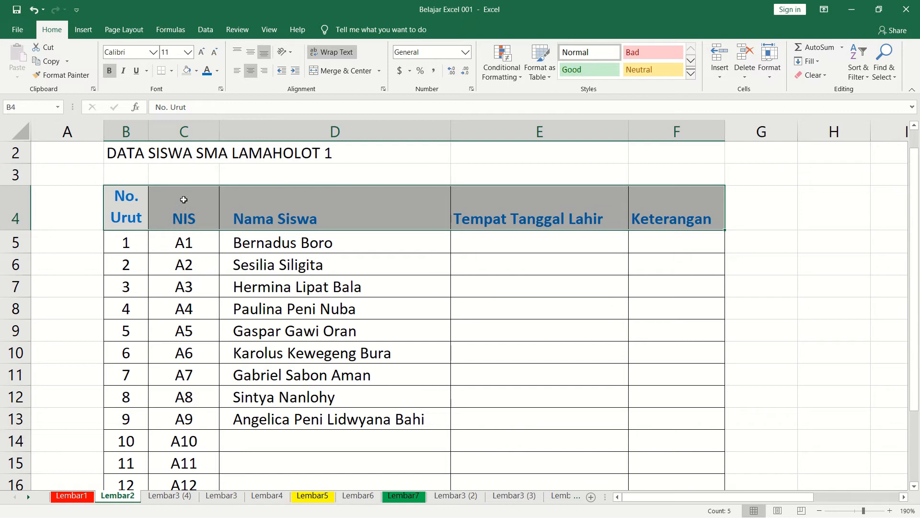
left_click(192, 221)
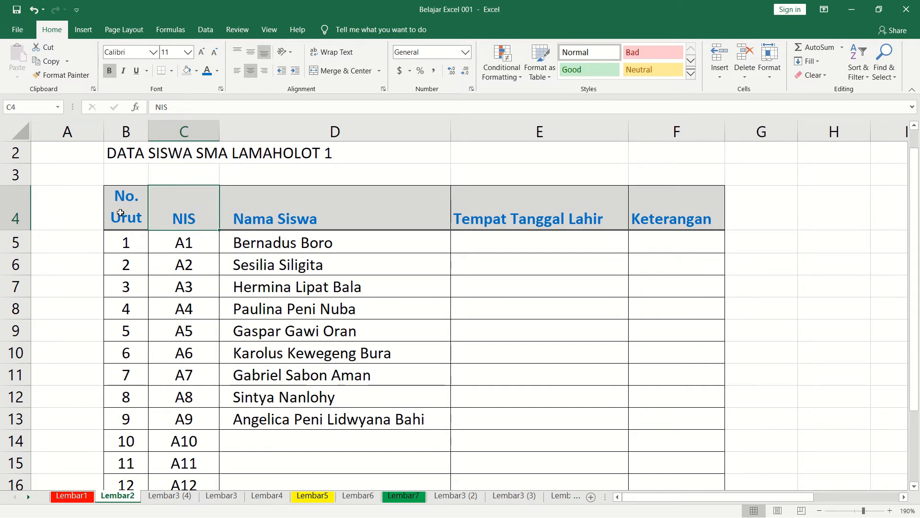
Middle-align the NIS header in C4 so it sits vertically centred in row 4
left_click_drag(130, 211, 223, 215)
left_click(178, 211)
left_click(250, 53)
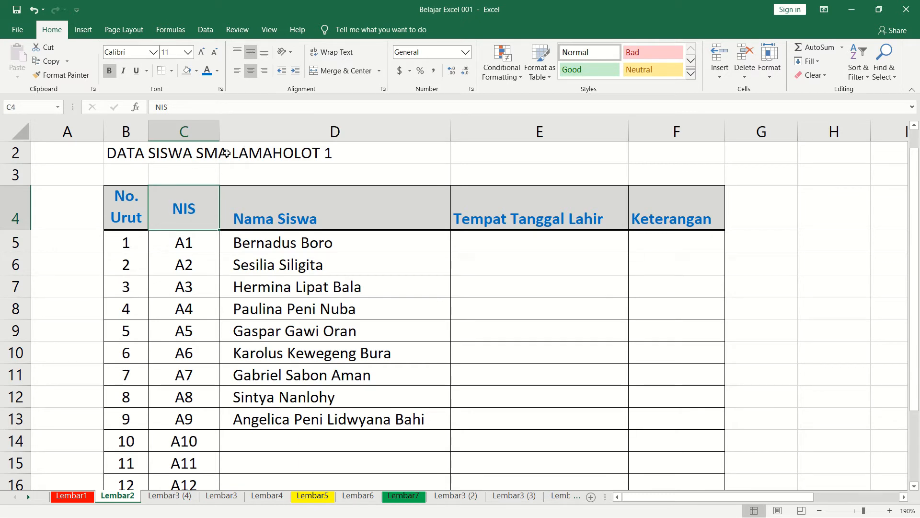
left_click_drag(127, 208, 645, 208)
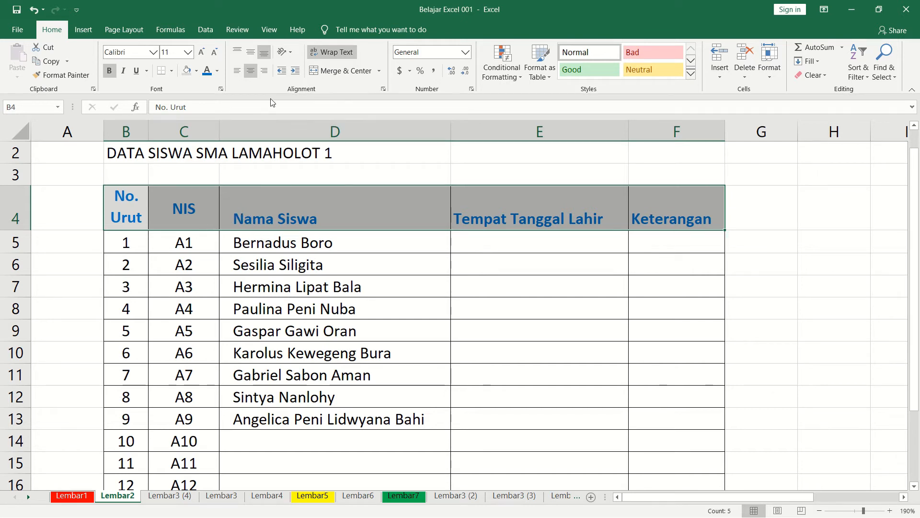
left_click(249, 55)
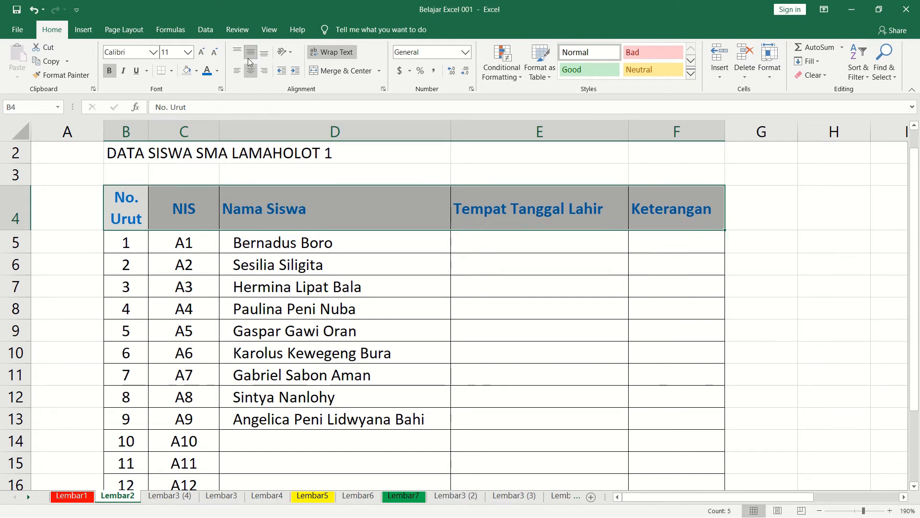
left_click(215, 322)
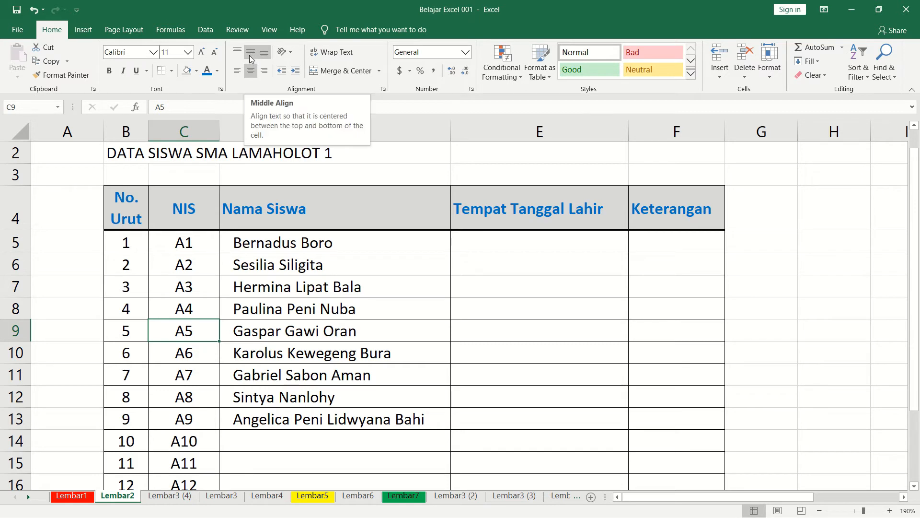
left_click(292, 288)
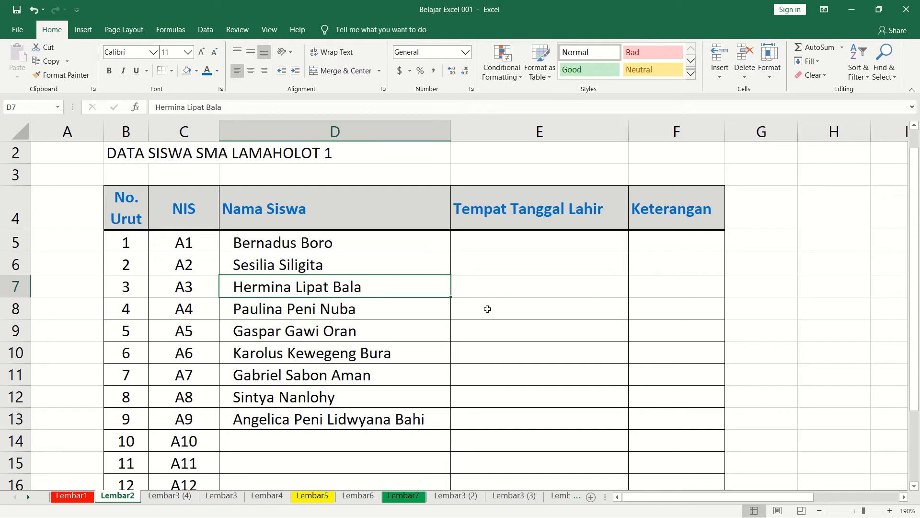
left_click(675, 254)
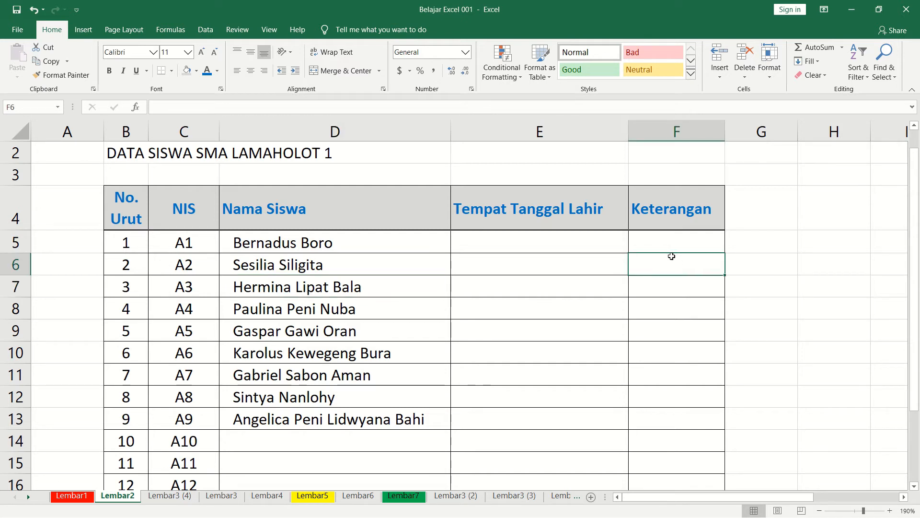
left_click(762, 262)
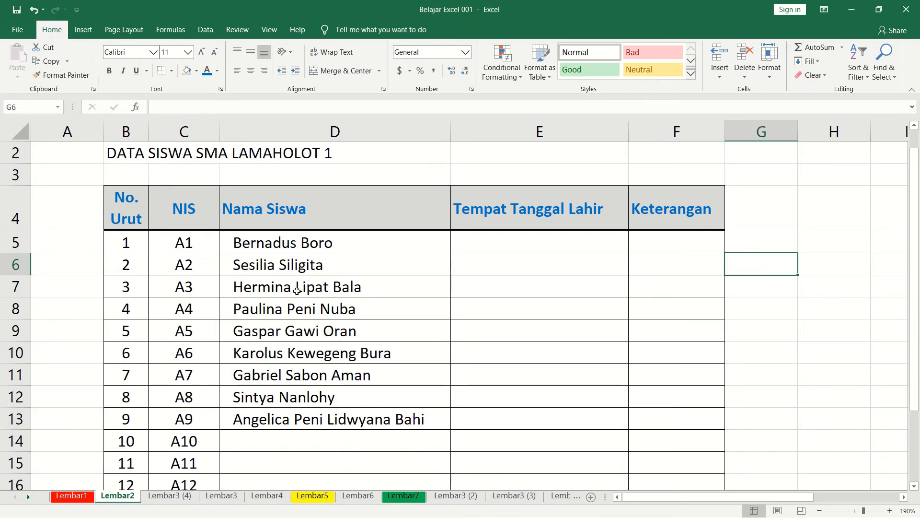
scroll(297, 292, "down", 1)
scroll(160, 400, "up", 1)
left_click(581, 336)
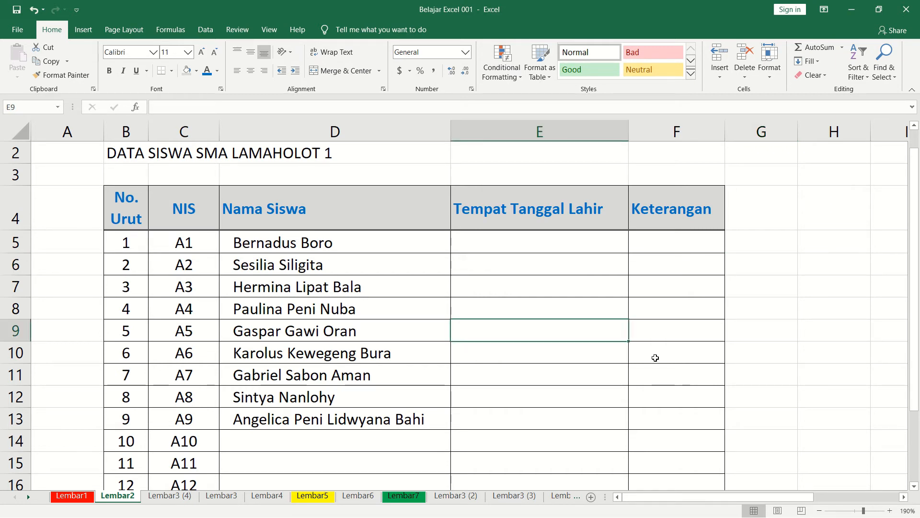
Use Find and Replace, moved clear of the table, to locate the eighth student's full name in D12
key("ctrl+f")
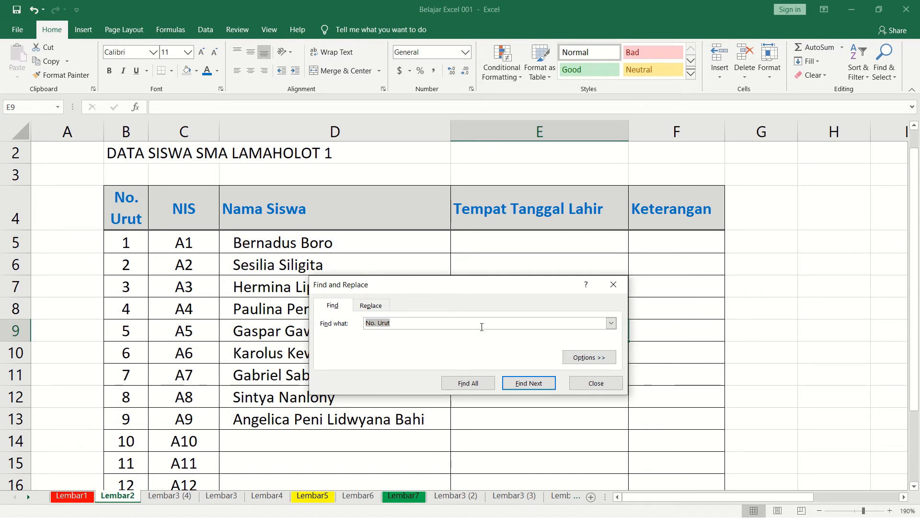
left_click_drag(455, 289, 693, 273)
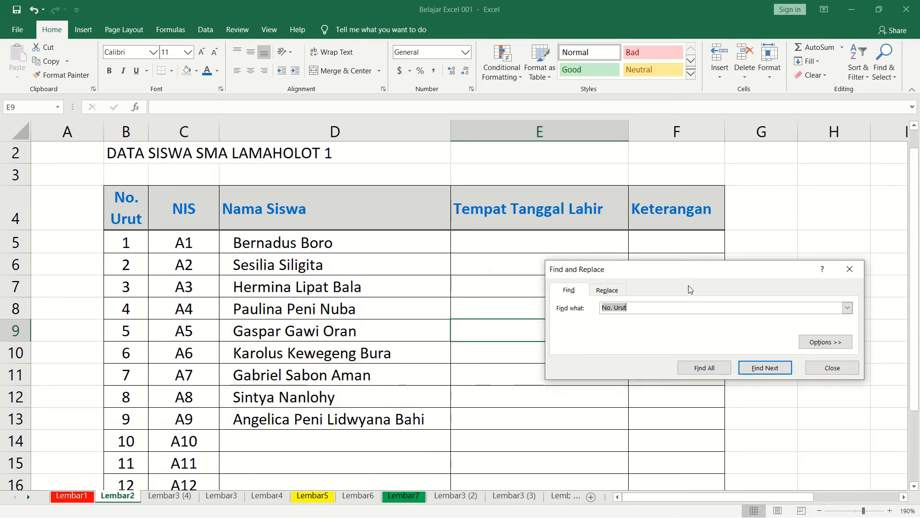
type("Sintya ")
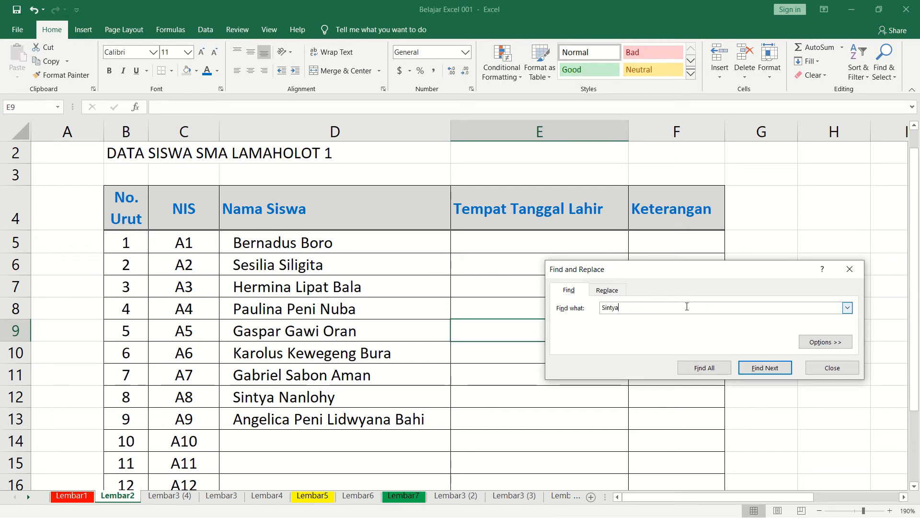
type("Nanlohy")
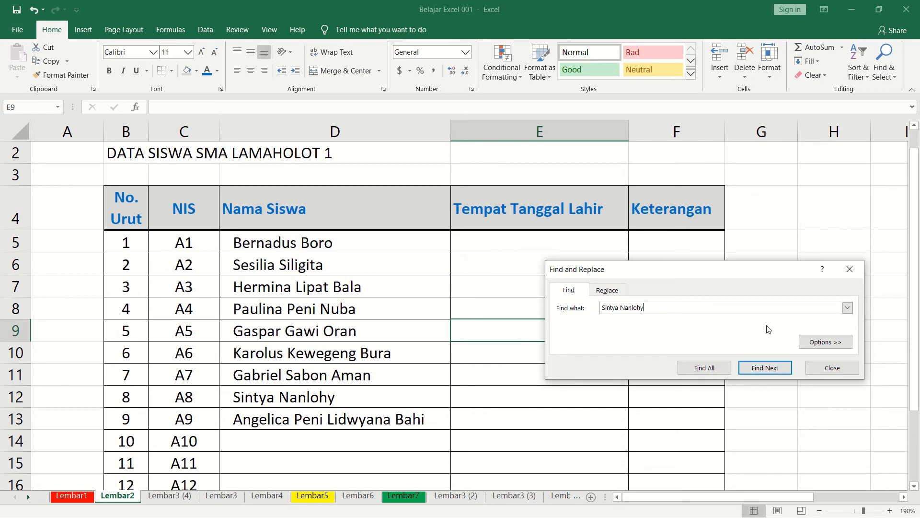
key("Return")
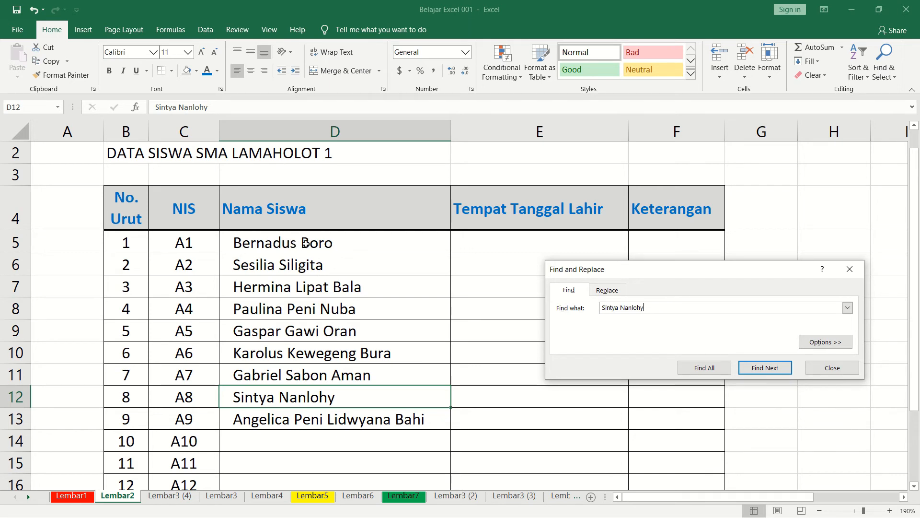
Replace the search term with the first student's surname and use Find Next to reach D5
left_click_drag(678, 309, 602, 298)
type("Boro")
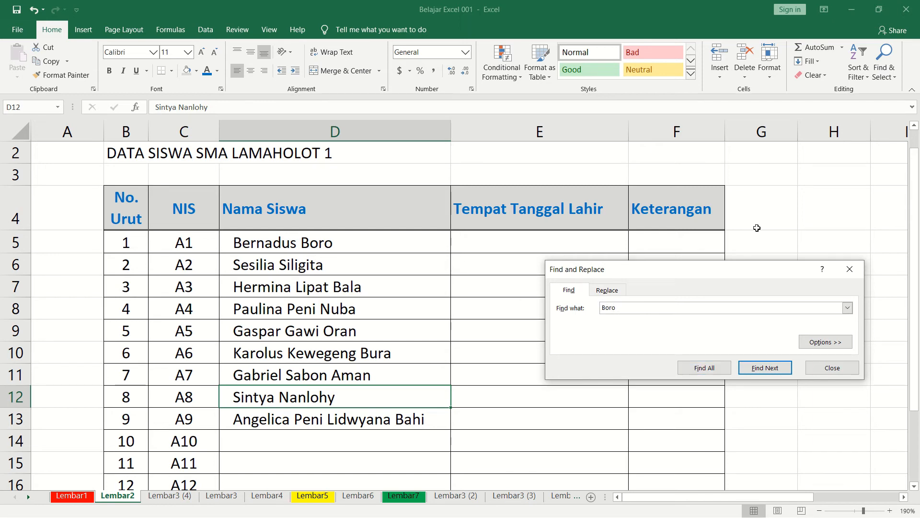
left_click(764, 372)
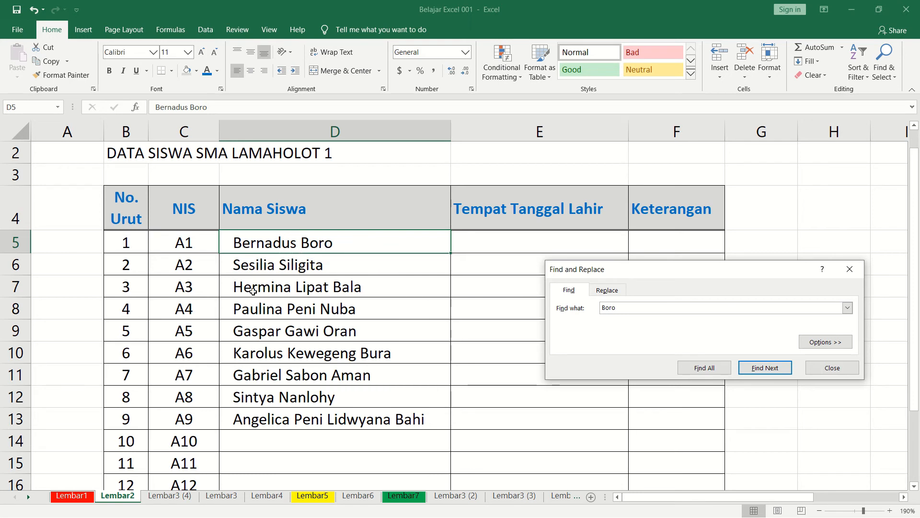
left_click(627, 306)
left_click(774, 373)
Search for 'Ra', stepping through two student names to the Keterangan header in F4
key("shift+Left")
key("shift+Left")
key("shift+Left")
key("shift+Left")
type("Ra")
left_click(754, 367)
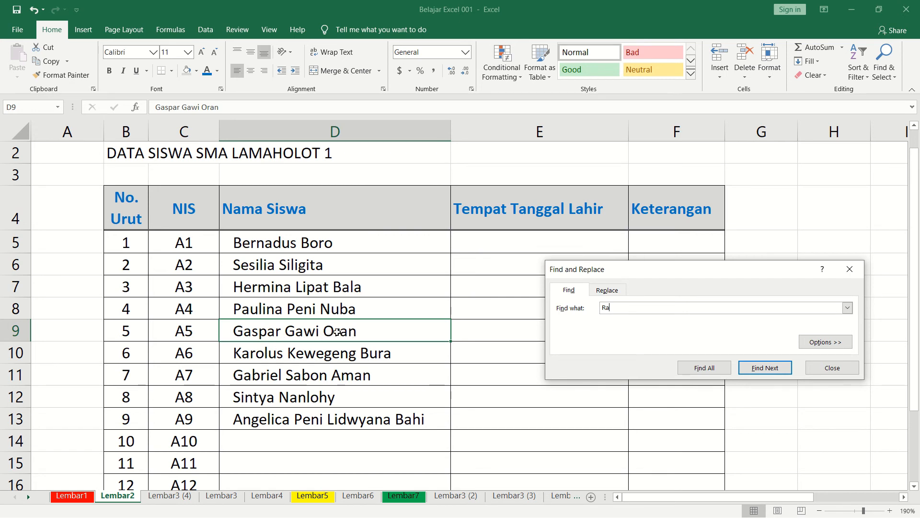
left_click(762, 369)
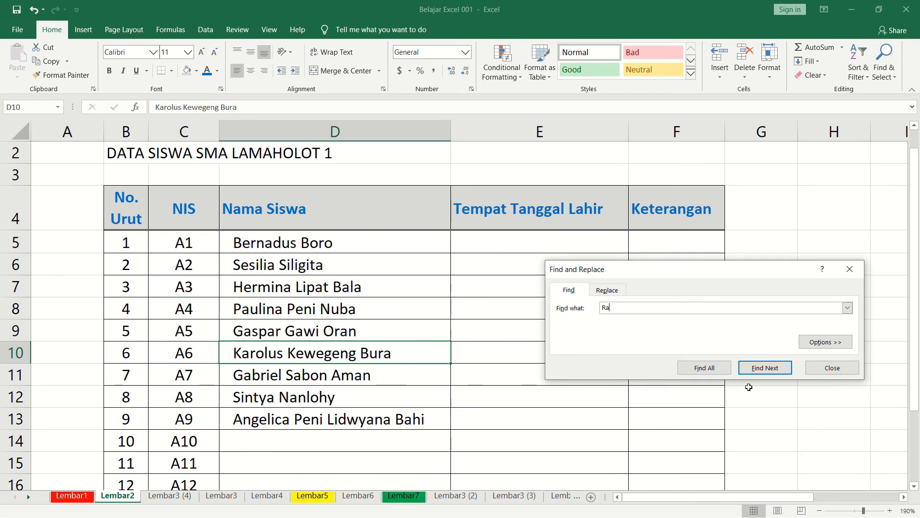
left_click(764, 372)
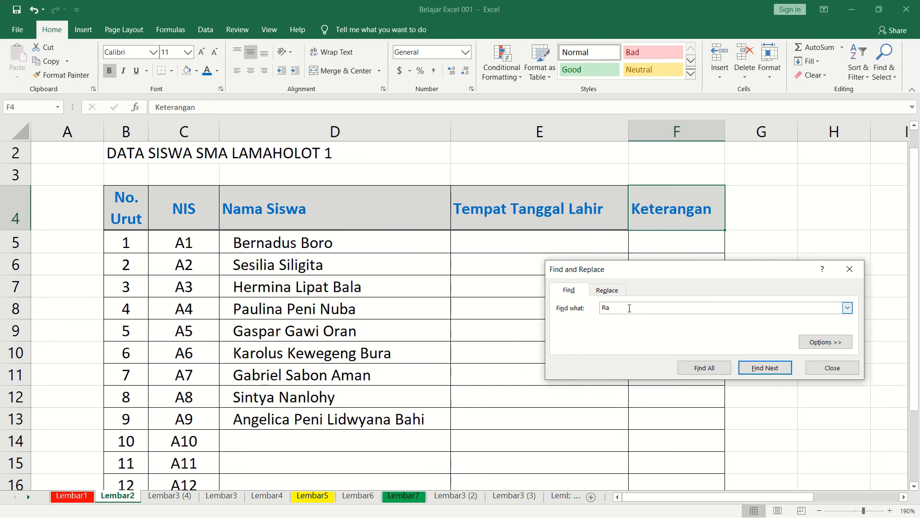
Search for '10', cycling between the number 10 in B14 and the NIS A10 in C14
left_click_drag(628, 307, 599, 312)
type("10")
left_click(772, 369)
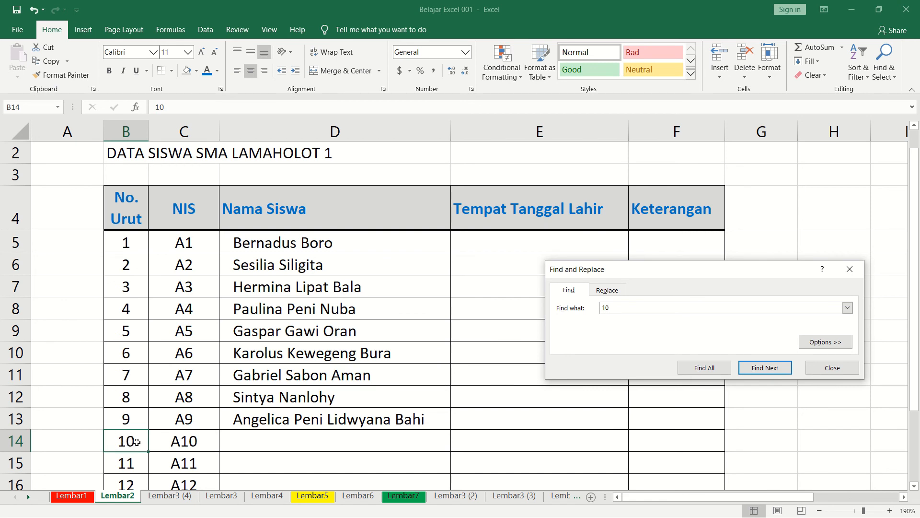
left_click(765, 371)
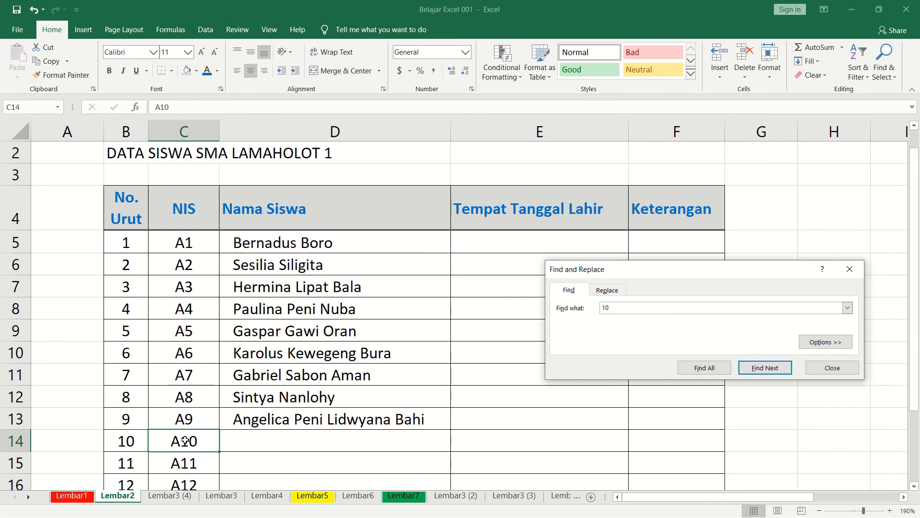
left_click(766, 369)
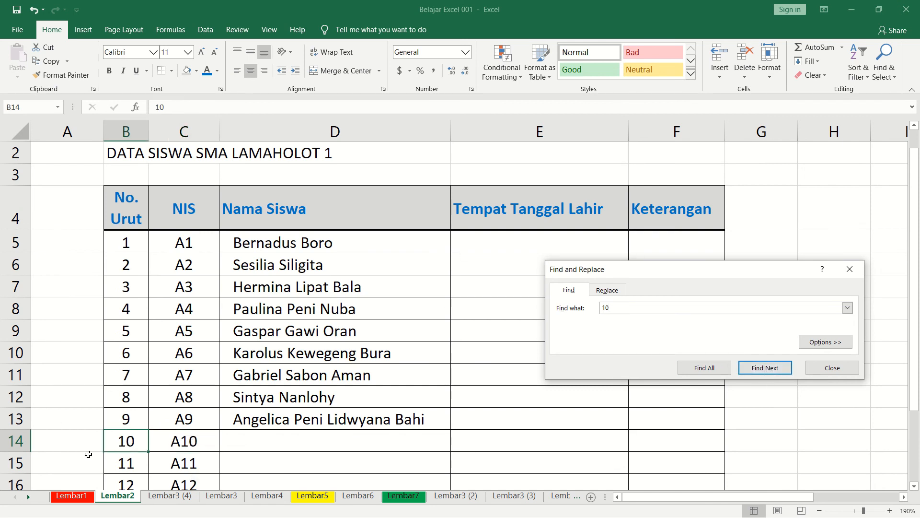